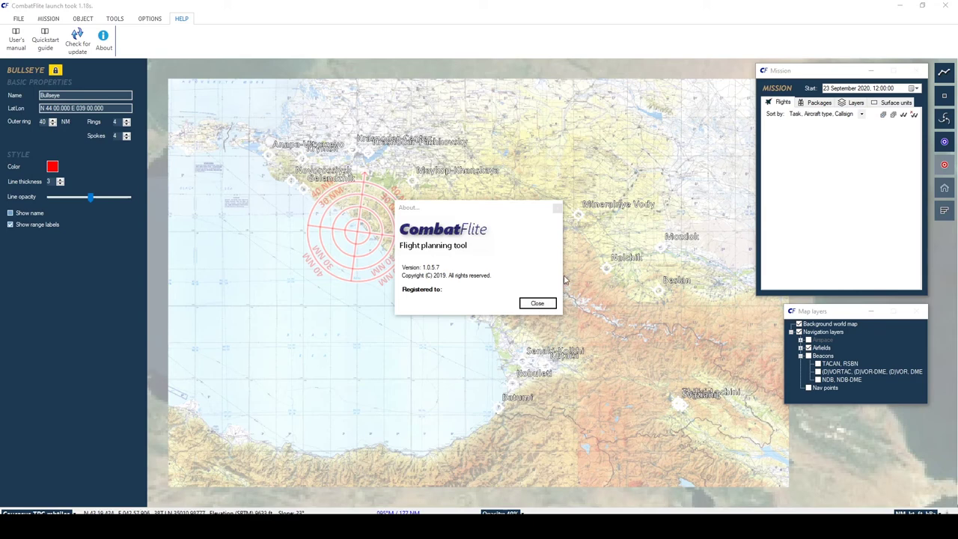
# Step: Close the About window and open the F/A-18C Hornet ALE-47 countermeasures editor
pyautogui.click(537, 303)
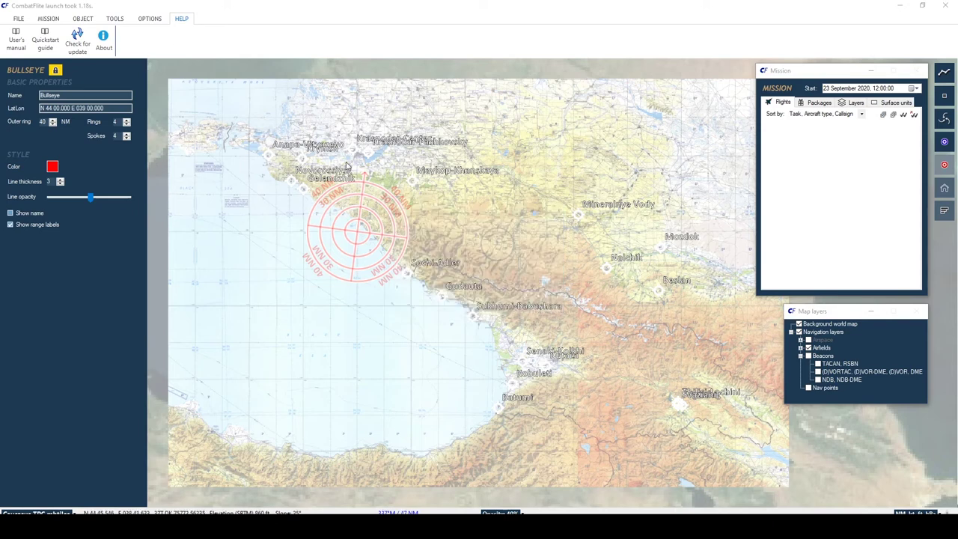
pyautogui.click(18, 18)
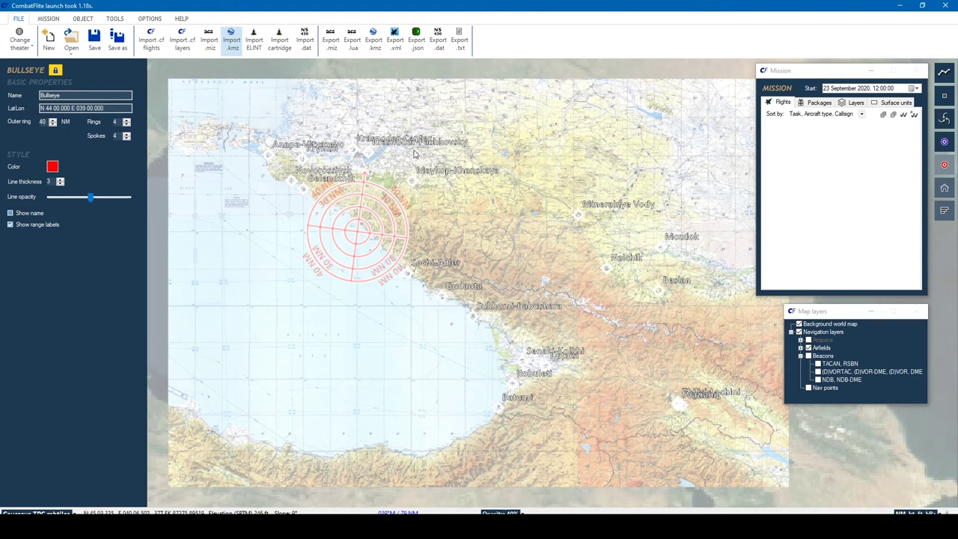
pyautogui.click(116, 19)
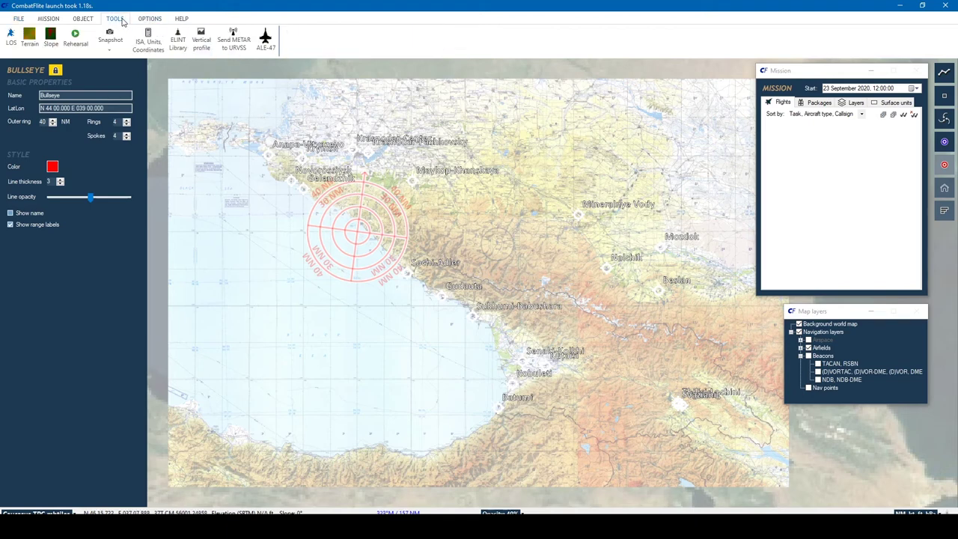
pyautogui.click(265, 42)
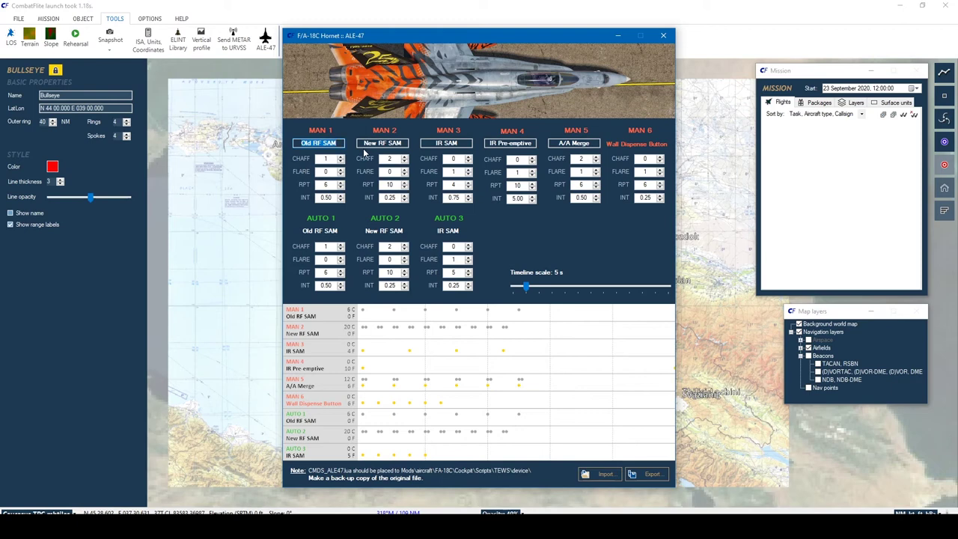
# Step: Name the MAN 1 program SEAD and the MAN 2 program GROUND ATK
pyautogui.write('SAED')
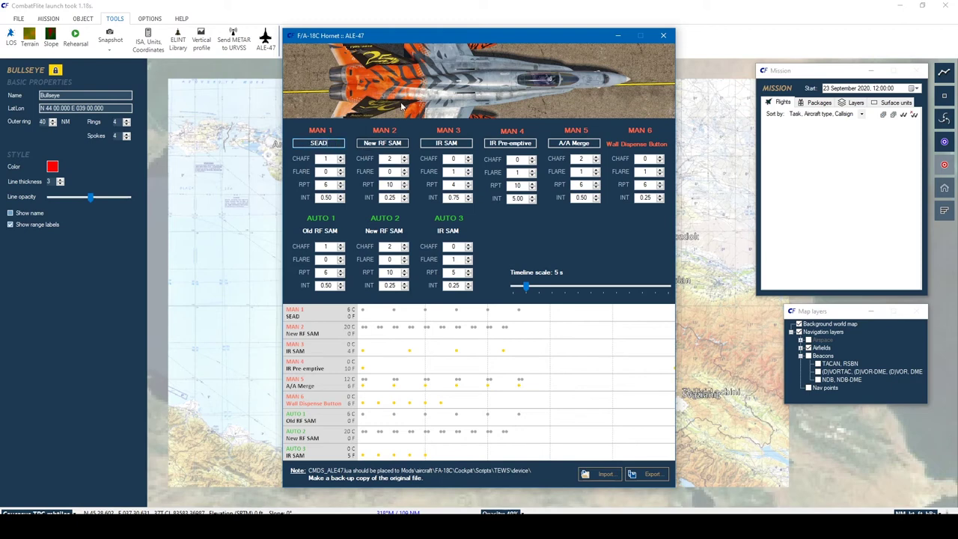
pyautogui.press('Tab')
pyautogui.write('GROUNM')
pyautogui.press('BackSpace')
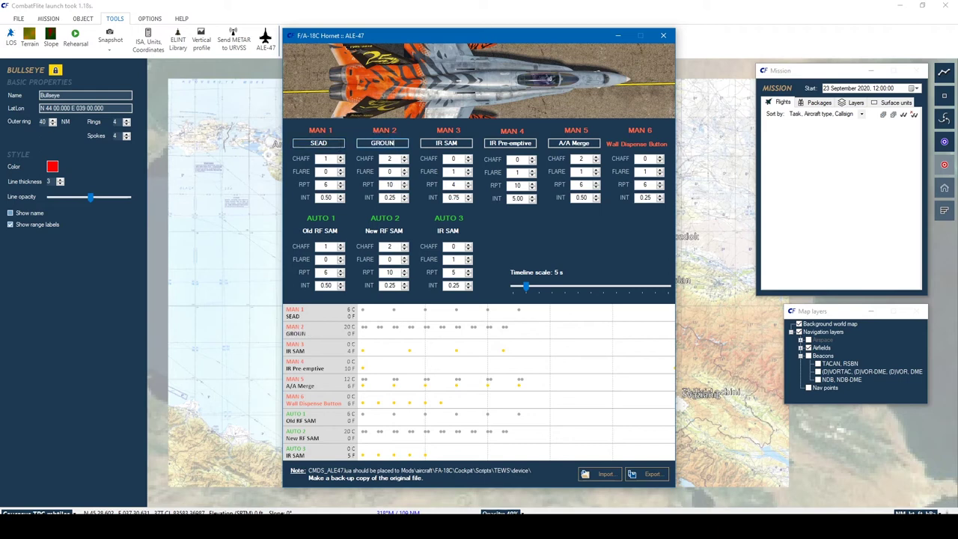
pyautogui.write('D ATK')
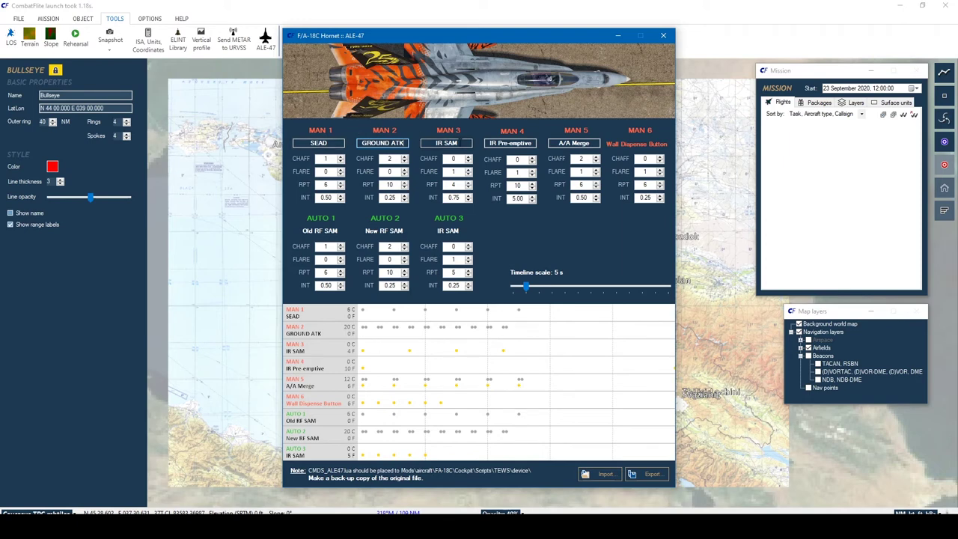
# Step: Rename the MAN 3 program as IR DOGFIGHT
pyautogui.moveTo(468, 143); pyautogui.dragTo(423, 144)
pyautogui.write('IR DOG')
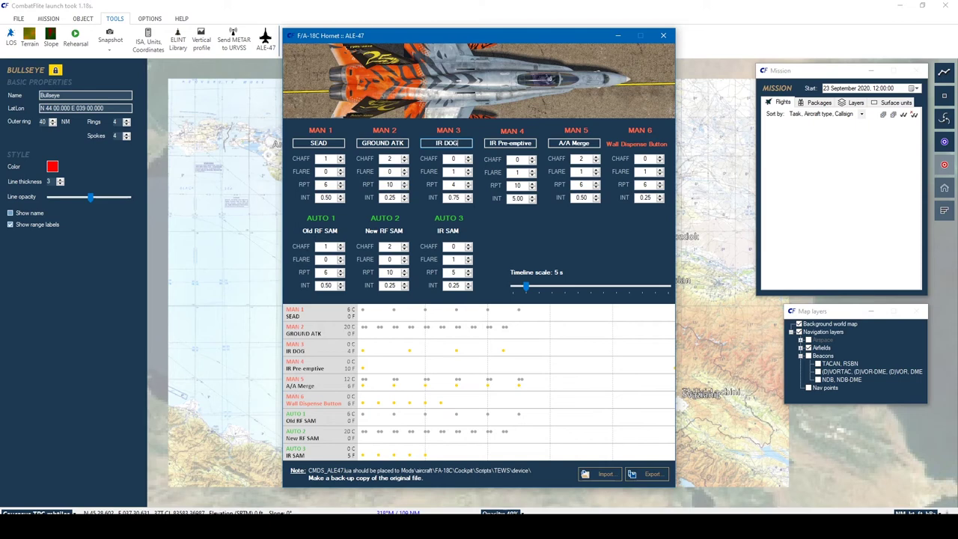
pyautogui.write('FIGHT')
pyautogui.press('Tab')
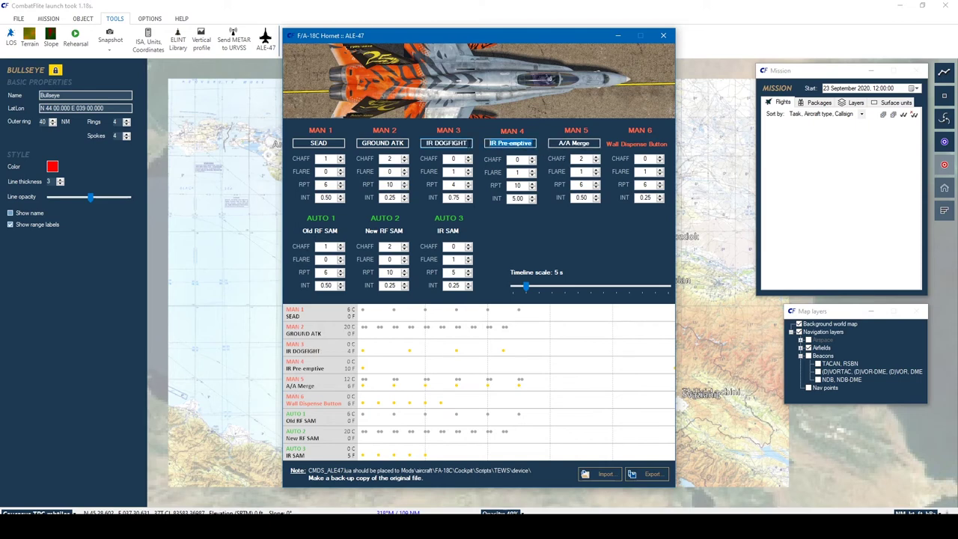
# Step: Clear the name of the MAN 4 program and rename MAN 5 as PANIK
pyautogui.press('BackSpace')
pyautogui.press('Tab')
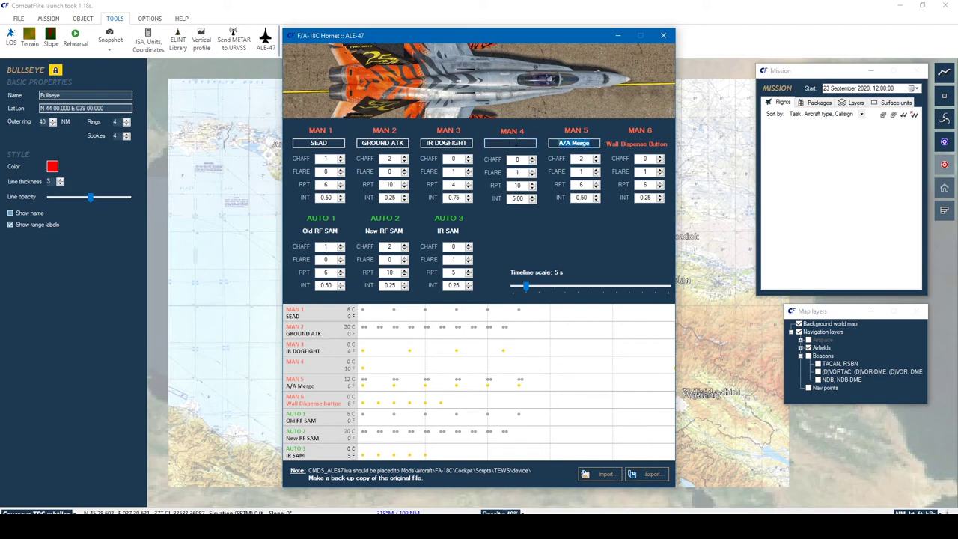
pyautogui.write('PANIK')
# Step: Set the repeat count of the SEAD program to 1
pyautogui.click(340, 188)
pyautogui.click(341, 187)
pyautogui.click(340, 188)
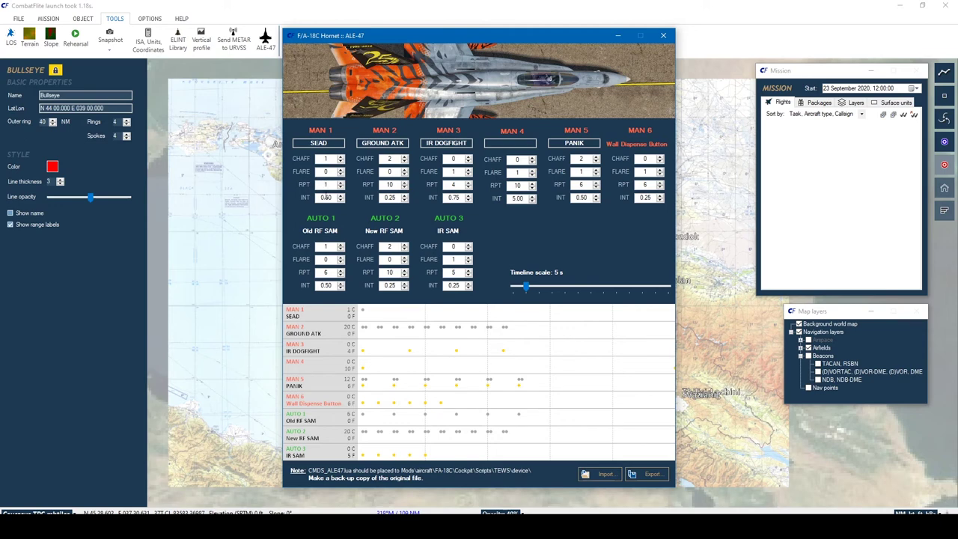
# Step: Set the GROUND ATK program to 0 chaff and 5 flares
pyautogui.click(404, 161)
pyautogui.click(405, 161)
pyautogui.click(404, 170)
pyautogui.click(405, 169)
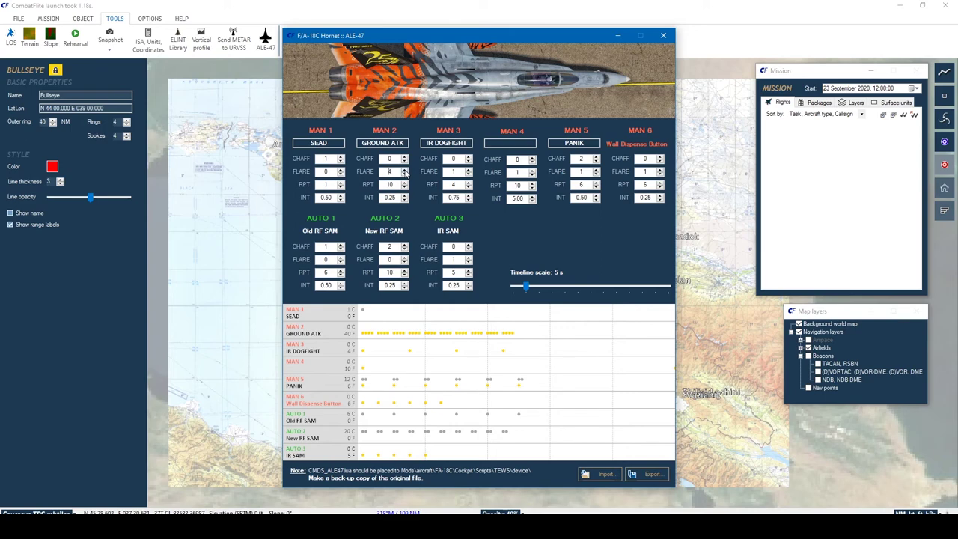
# Step: Set the release interval of the GROUND ATK program to 1.00
pyautogui.click(404, 195)
pyautogui.click(404, 195)
pyautogui.click(404, 194)
pyautogui.click(404, 195)
pyautogui.click(405, 200)
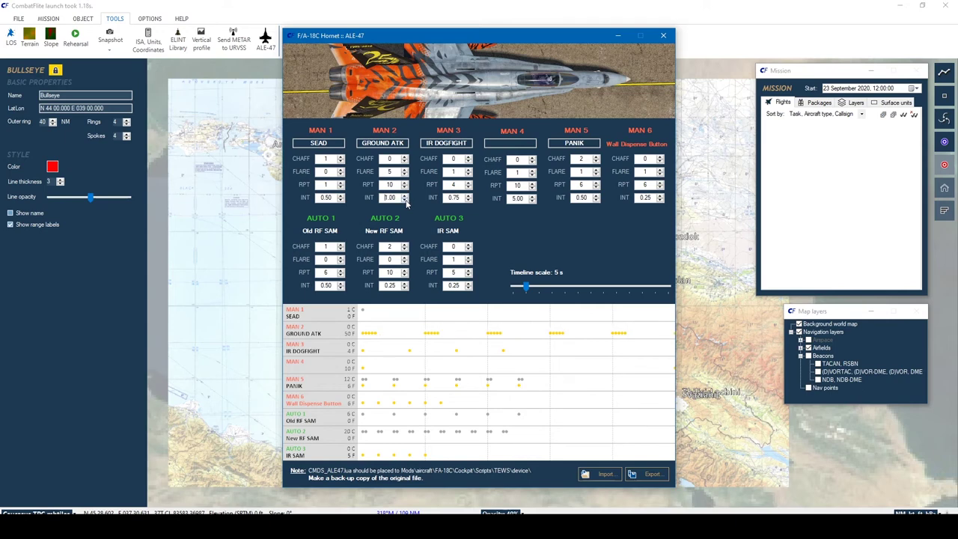
# Step: Reduce the flares of the GROUND ATK program to 1 and set the flares of IR DOGFIGHT to 2
pyautogui.click(405, 174)
pyautogui.click(404, 174)
pyautogui.click(404, 174)
pyautogui.click(470, 170)
pyautogui.click(404, 175)
# Step: Set the PANIK program to 2 flares with a repeat count of 2
pyautogui.click(597, 169)
pyautogui.click(597, 186)
pyautogui.click(597, 185)
pyautogui.click(597, 185)
pyautogui.click(597, 186)
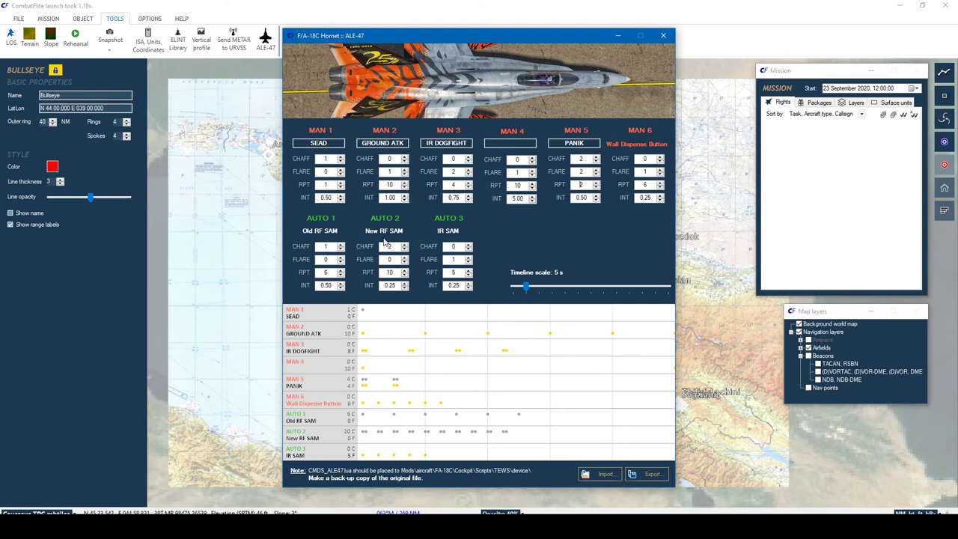
pyautogui.scroll(2, 385, 244)
pyautogui.click(650, 474)
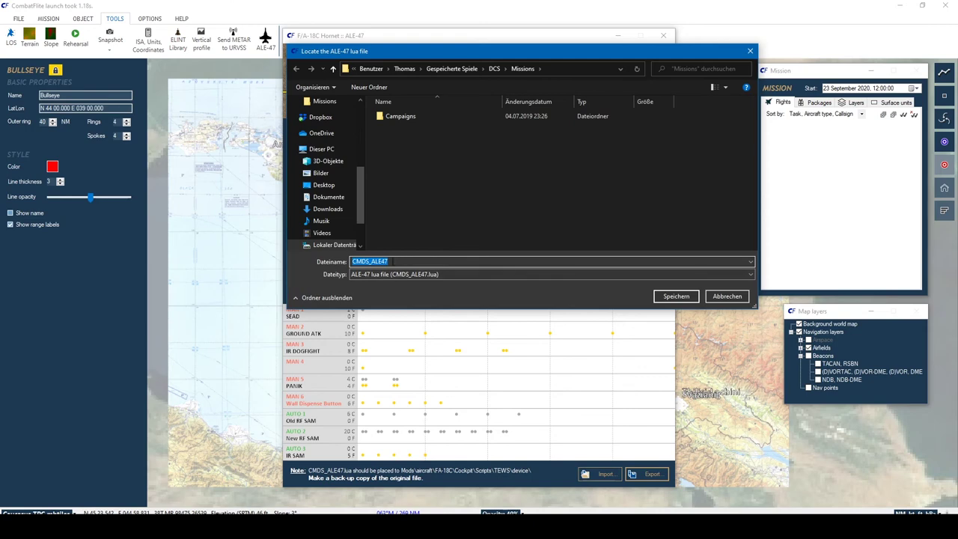
pyautogui.click(423, 275)
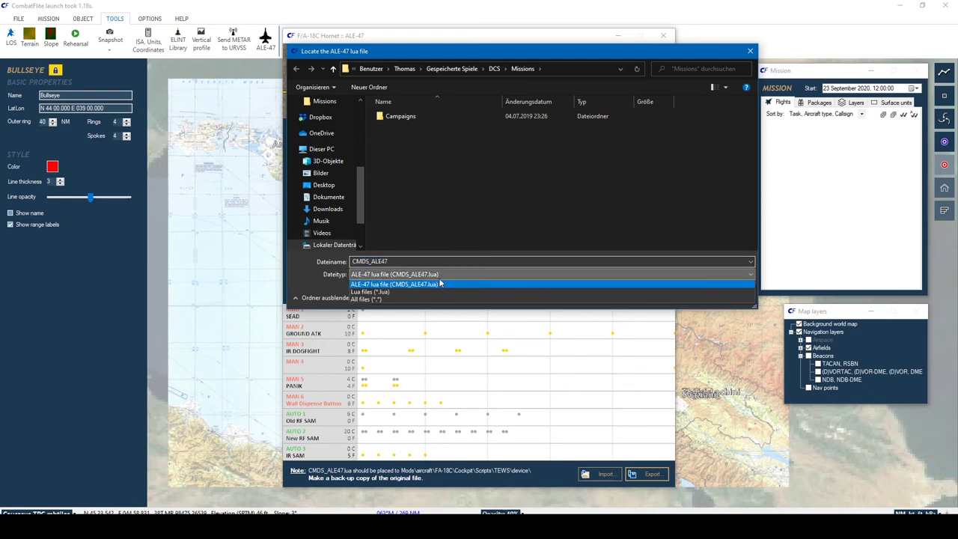
pyautogui.click(673, 246)
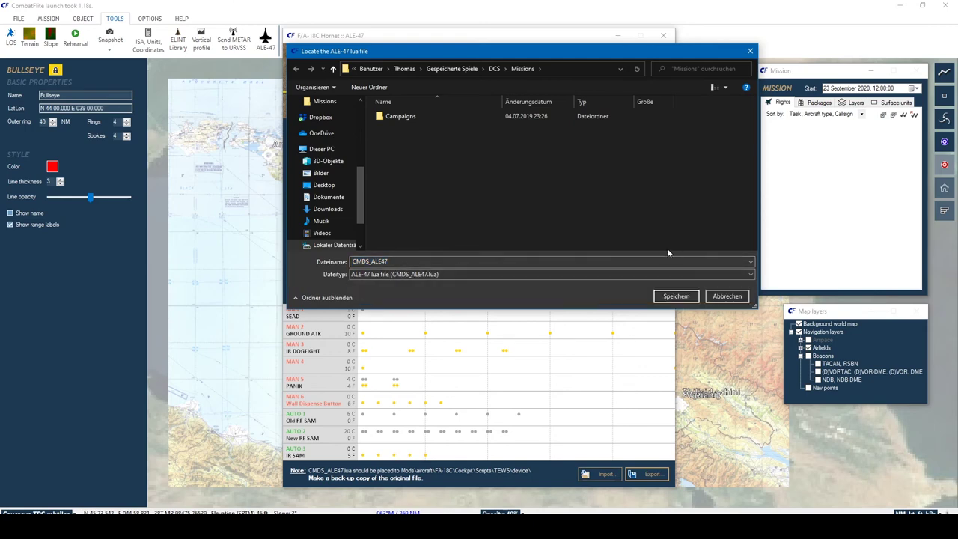
pyautogui.click(724, 297)
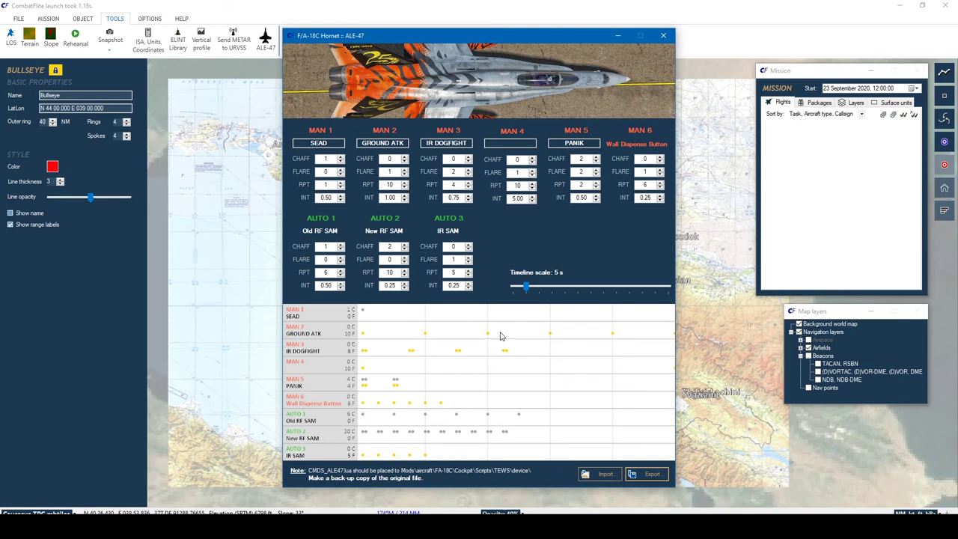
# Step: Export the countermeasure programs as CMDS_ALE47.lua to the DCS Missions folder, creating the new file, and close the ALE-47 editor
pyautogui.click(646, 475)
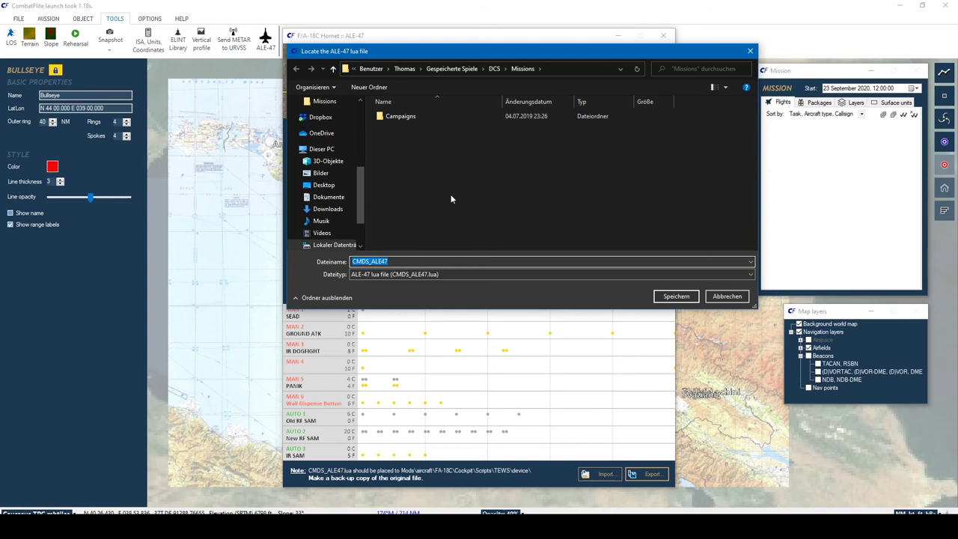
pyautogui.click(678, 297)
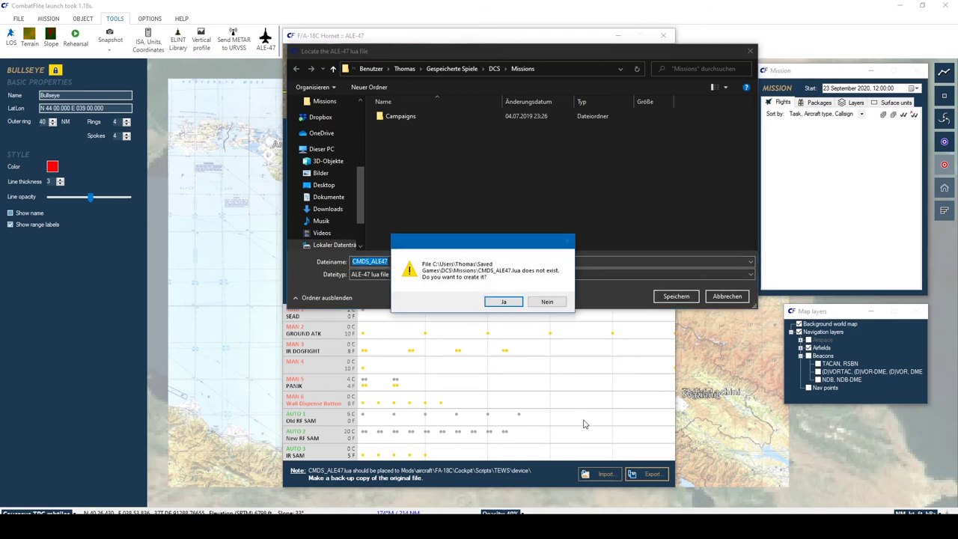
pyautogui.click(504, 302)
pyautogui.click(553, 263)
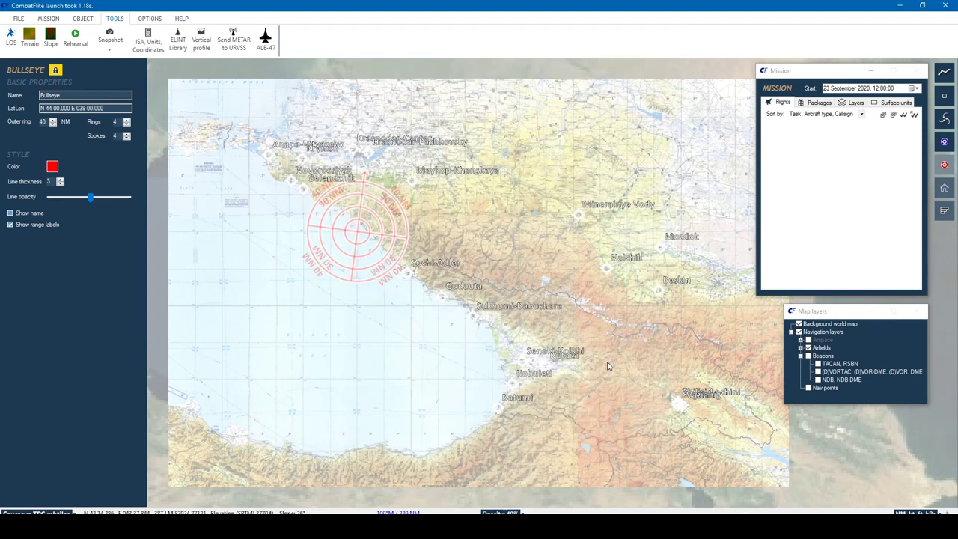